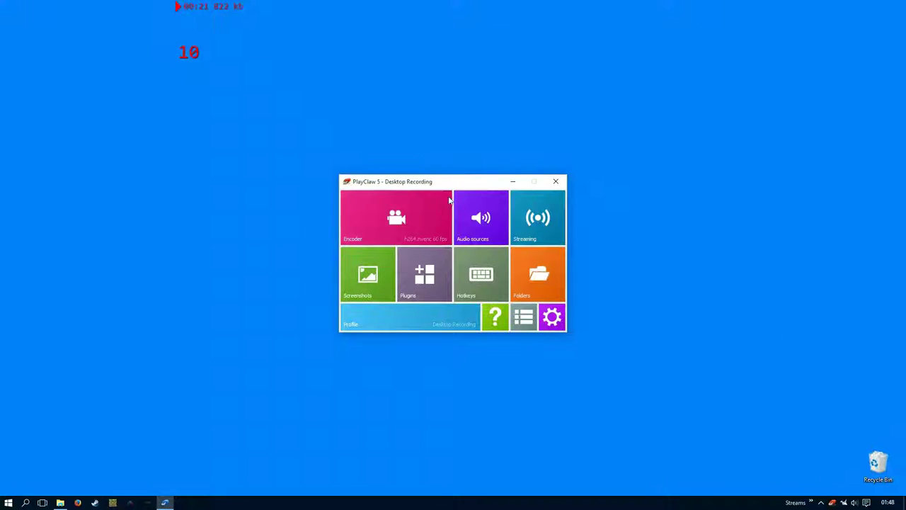
Step: Preview the plugin overlays and move or resize the large, text and webcam overlay boxes
{"action": "left_click", "coordinate": [429, 274]}
{"action": "left_click", "coordinate": [497, 330]}
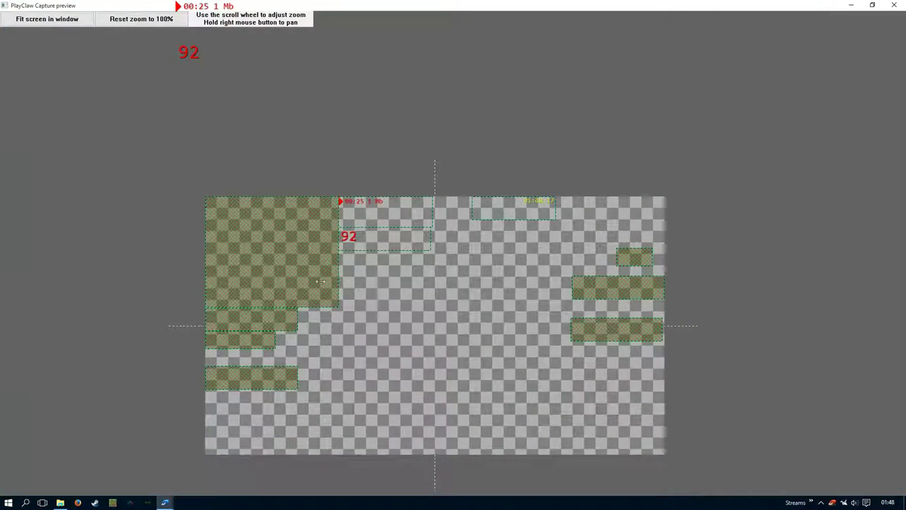
{"action": "left_click_drag", "start_coordinate": [321, 281], "coordinate": [525, 397]}
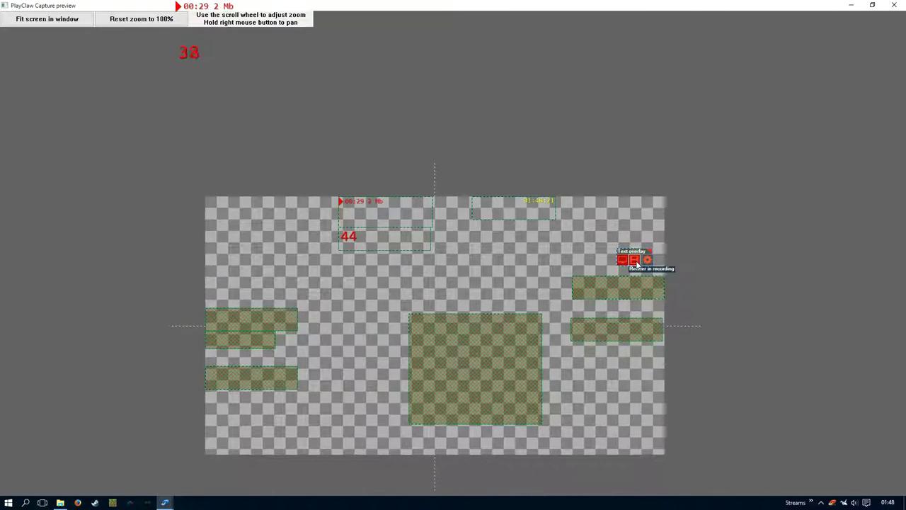
{"action": "left_click_drag", "start_coordinate": [634, 247], "coordinate": [566, 255]}
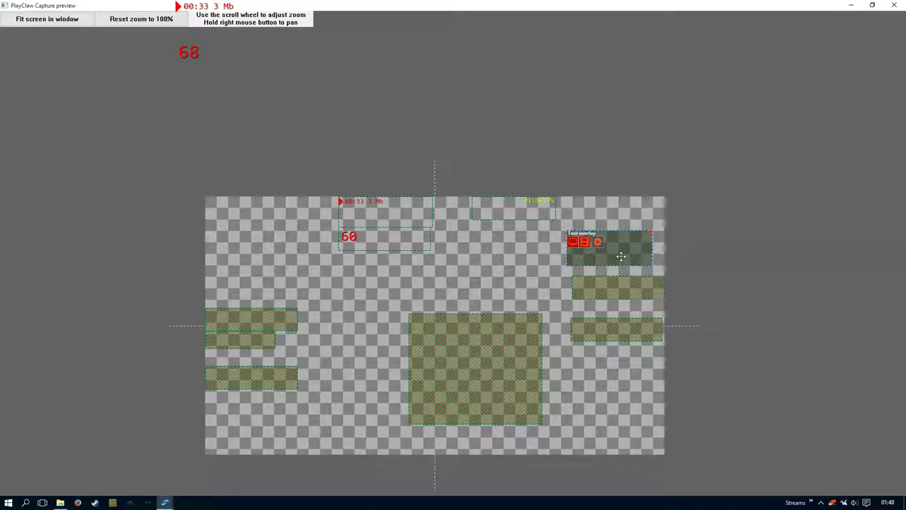
{"action": "left_click_drag", "start_coordinate": [408, 313], "coordinate": [522, 370]}
{"action": "left_click_drag", "start_coordinate": [619, 266], "coordinate": [453, 418]}
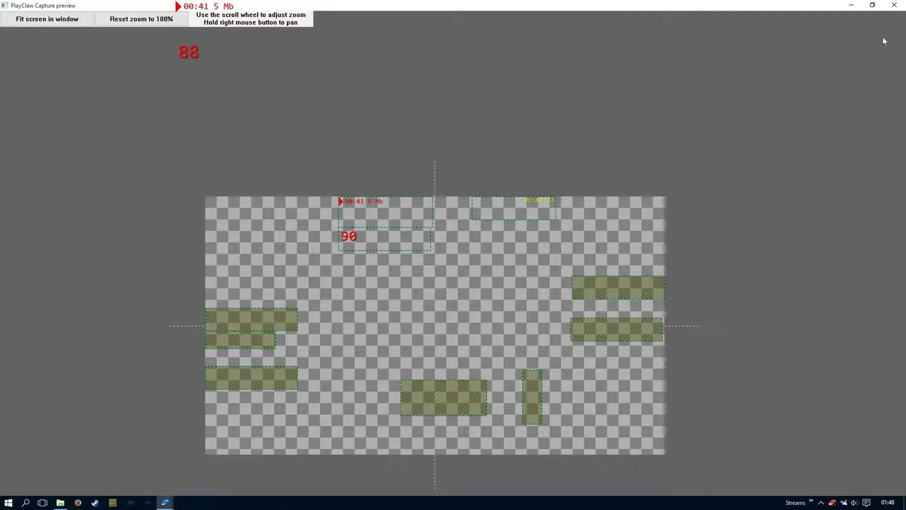
Step: Close the capture preview, return to the main tile menu, and open the plugins folder
{"action": "left_click", "coordinate": [894, 5]}
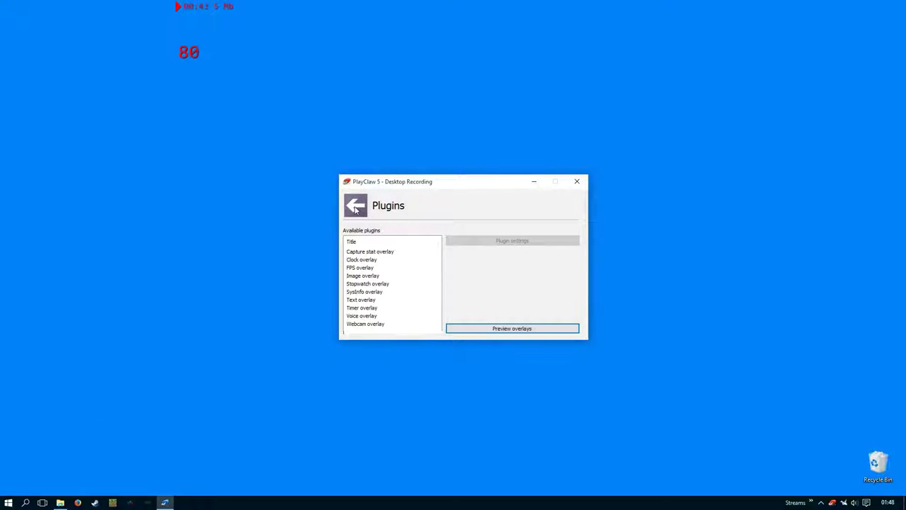
{"action": "left_click", "coordinate": [356, 208]}
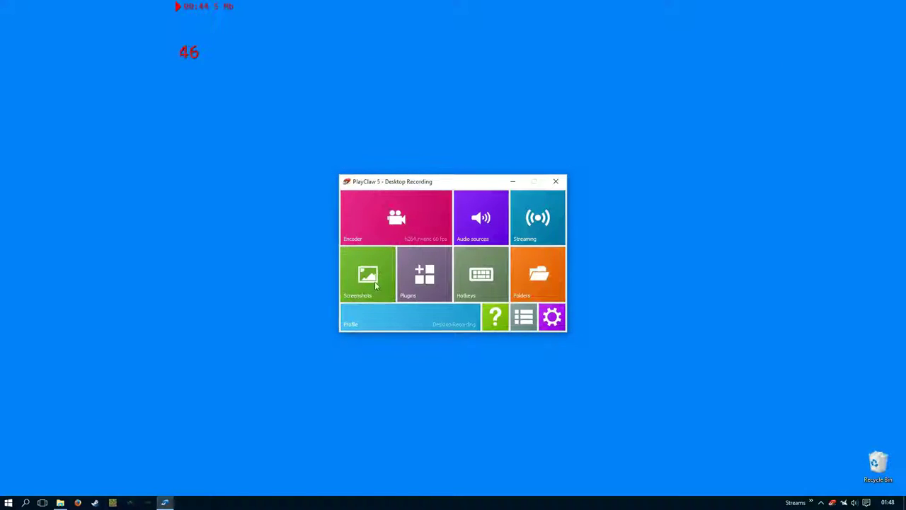
{"action": "left_click", "coordinate": [60, 503]}
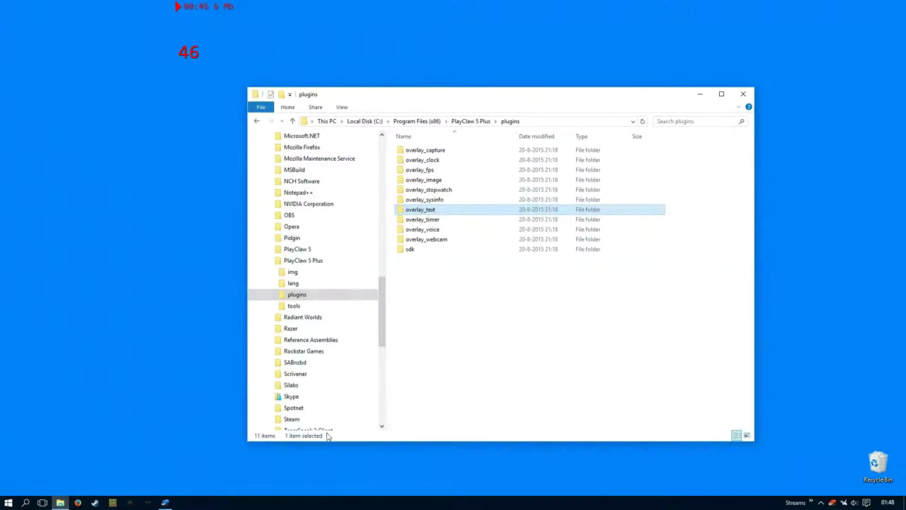
Step: Look inside overlay_text and its lang folder, then go back to the plugins folder
{"action": "double_click", "coordinate": [438, 212]}
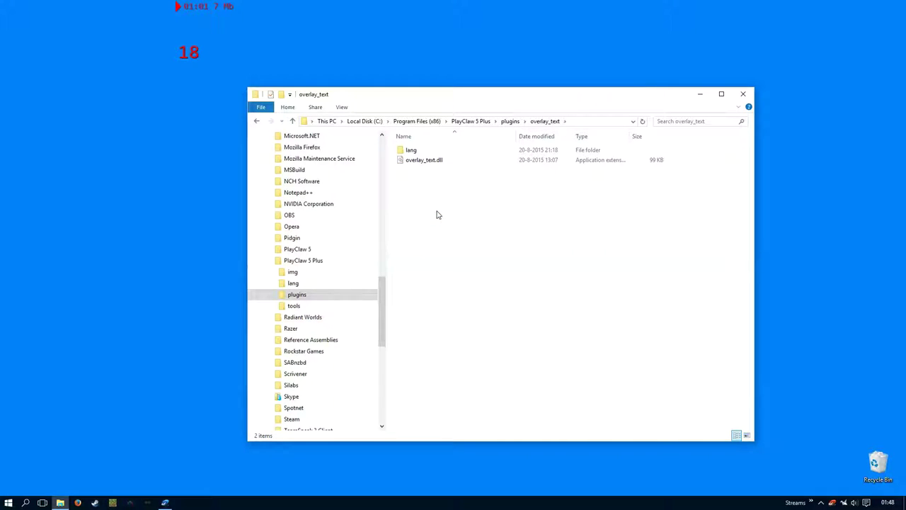
{"action": "double_click", "coordinate": [412, 150]}
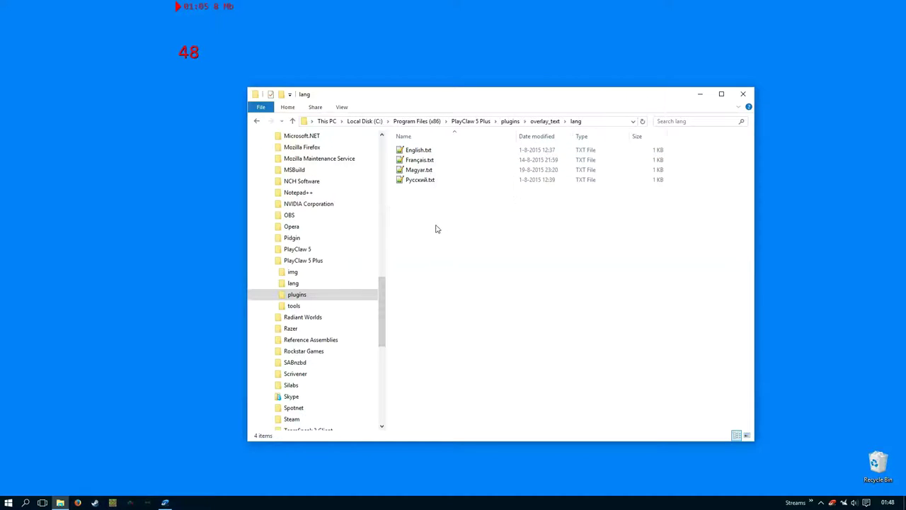
{"action": "key", "text": "BackSpace"}
{"action": "key", "text": "BackSpace"}
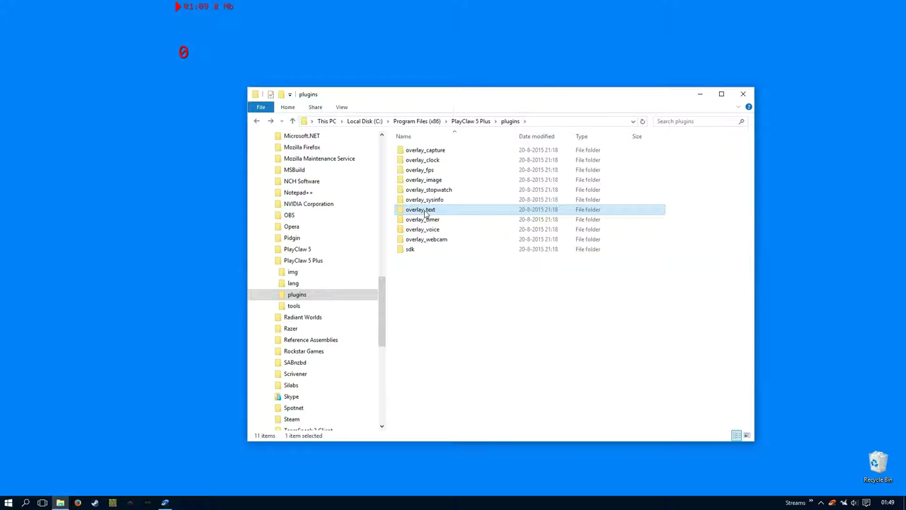
{"action": "right_click", "coordinate": [425, 214]}
Step: Copy and paste the overlay_text folder into plugins, granting admin permission
{"action": "left_click", "coordinate": [443, 343]}
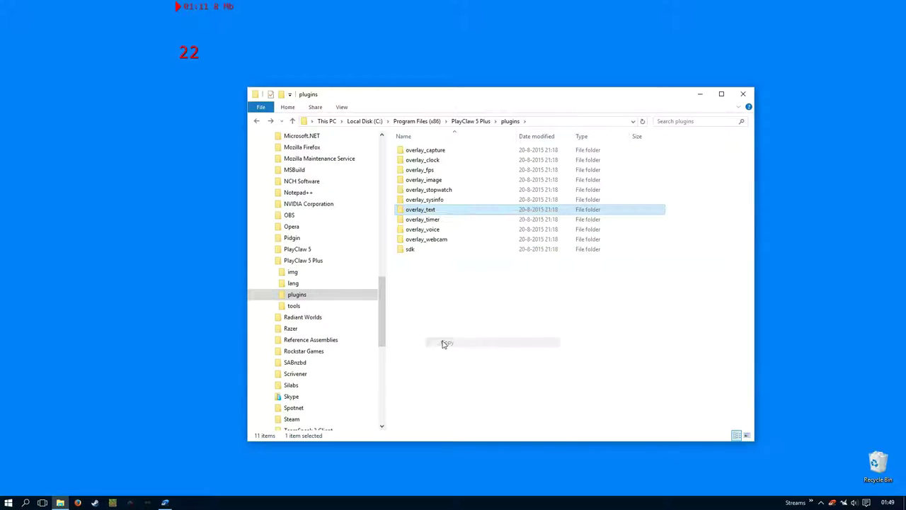
{"action": "right_click", "coordinate": [423, 273]}
{"action": "left_click", "coordinate": [445, 338]}
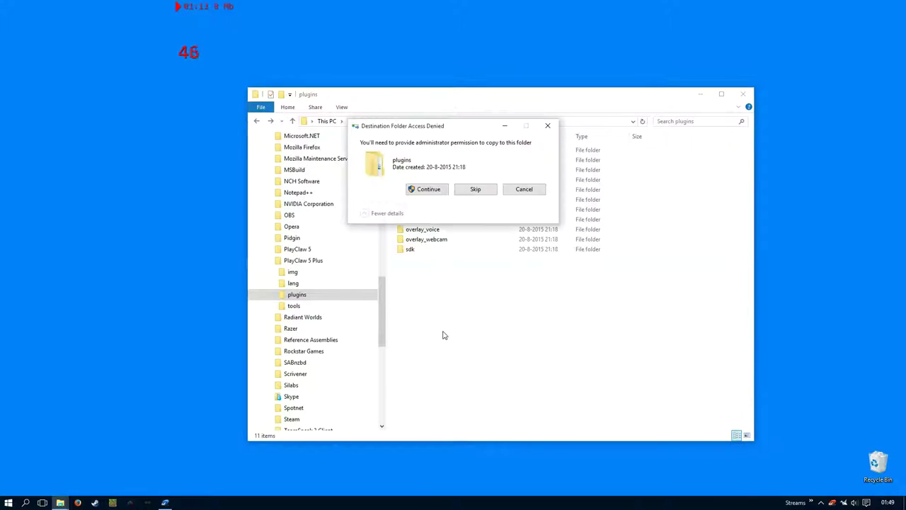
{"action": "left_click", "coordinate": [431, 189]}
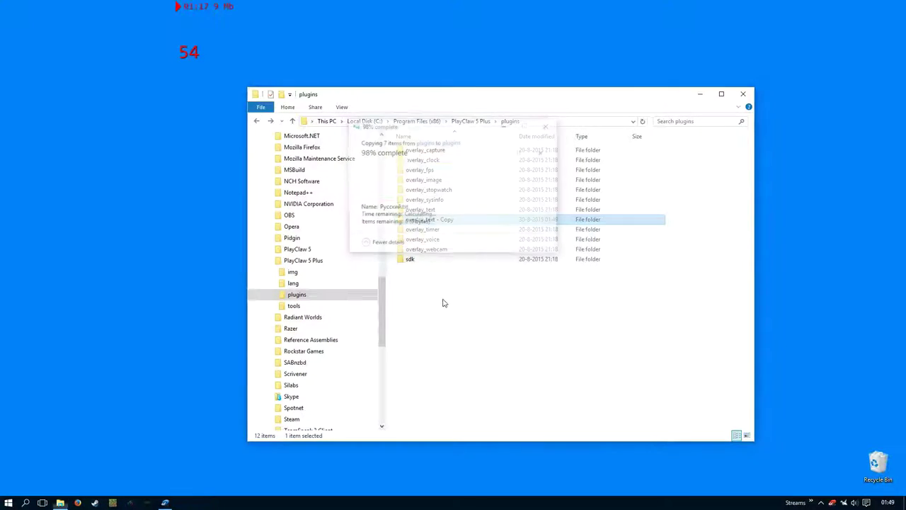
Step: Rename the 'overlay_text - Copy' folder to overlay_text02 with admin permission
{"action": "key", "text": "F2"}
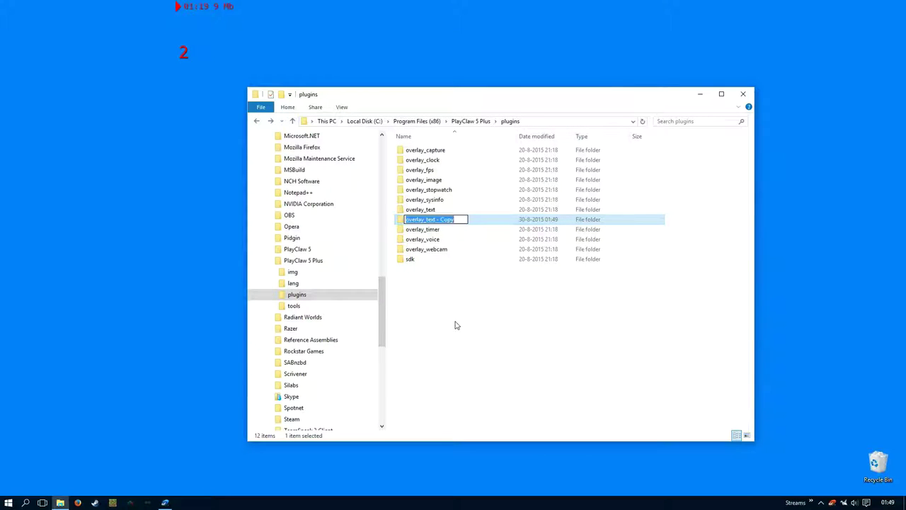
{"action": "key", "text": "End"}
{"action": "key", "text": "BackSpace"}
{"action": "key", "text": "BackSpace"}
{"action": "key", "text": "BackSpace"}
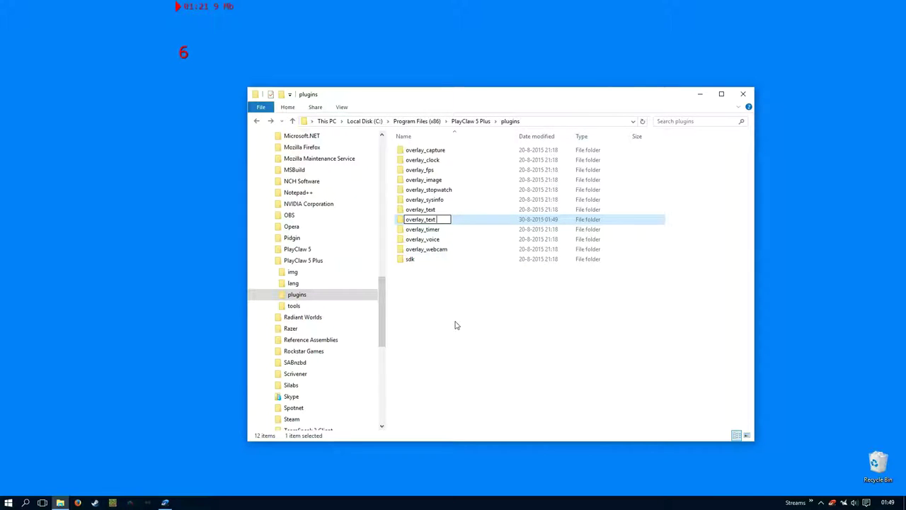
{"action": "type", "text": "2"}
{"action": "key", "text": "Return"}
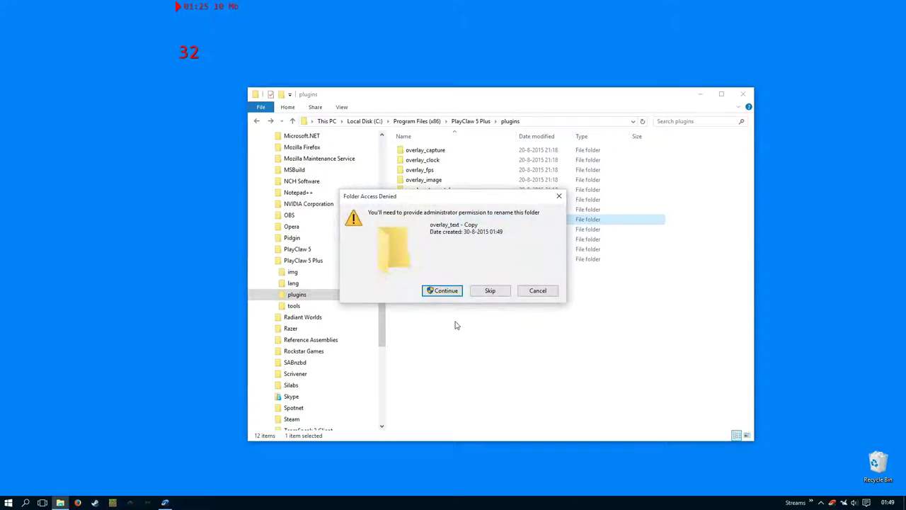
{"action": "left_click", "coordinate": [443, 291]}
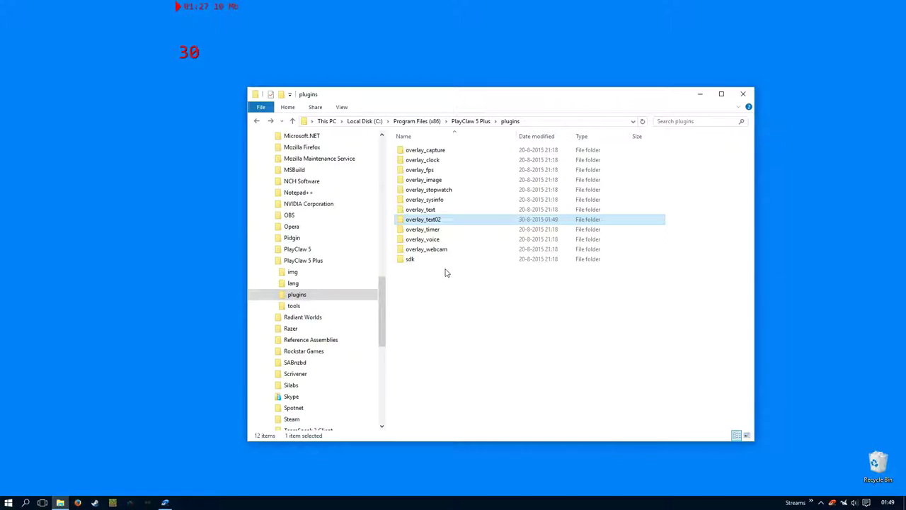
Step: Rename the DLL inside overlay_text02 to overlay_text02.dll and open its lang folder
{"action": "double_click", "coordinate": [406, 220]}
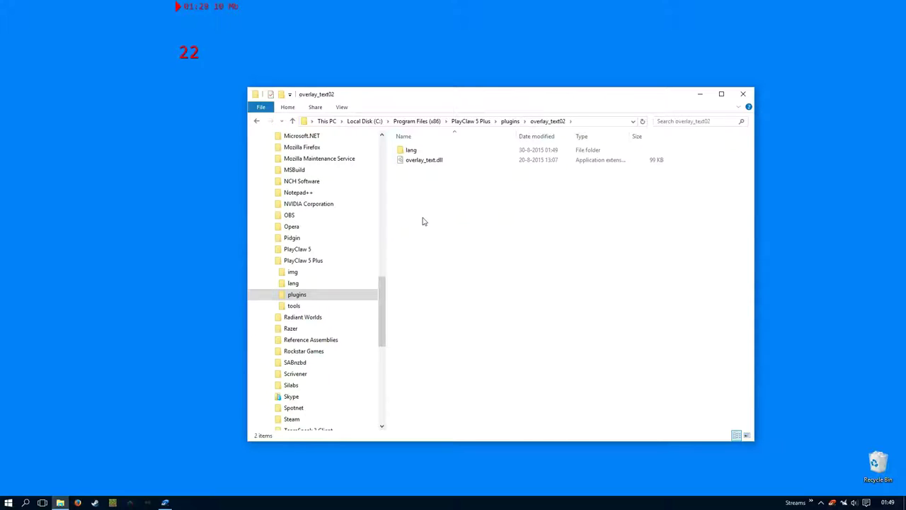
{"action": "left_click", "coordinate": [439, 161]}
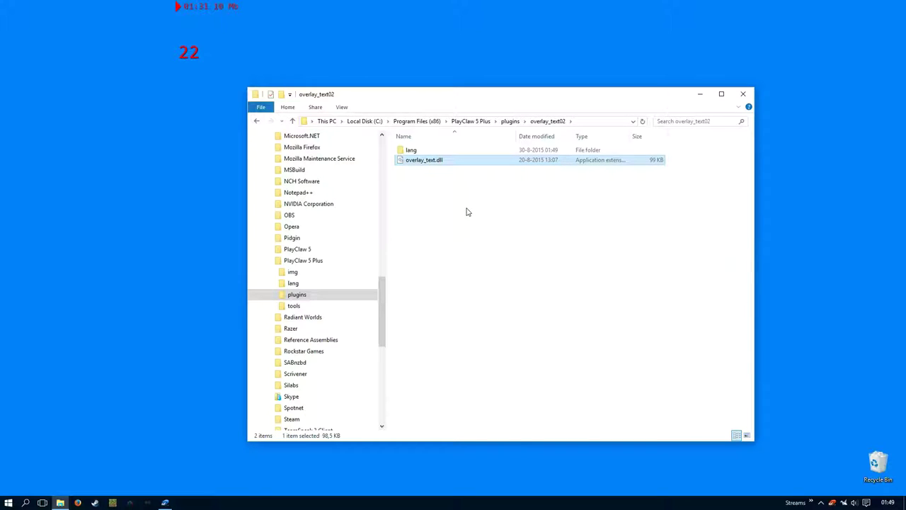
{"action": "key", "text": "F2"}
{"action": "key", "text": "Right"}
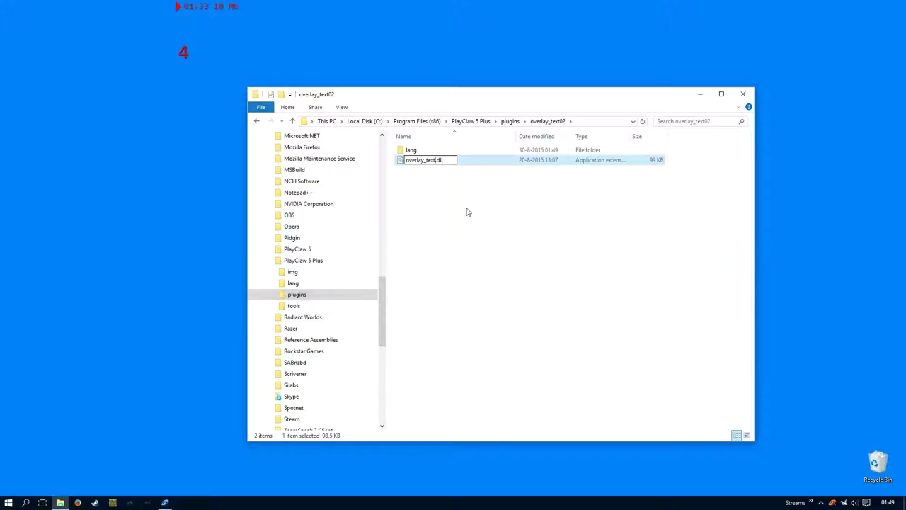
{"action": "type", "text": "02"}
{"action": "key", "text": "Return"}
{"action": "key", "text": "Return"}
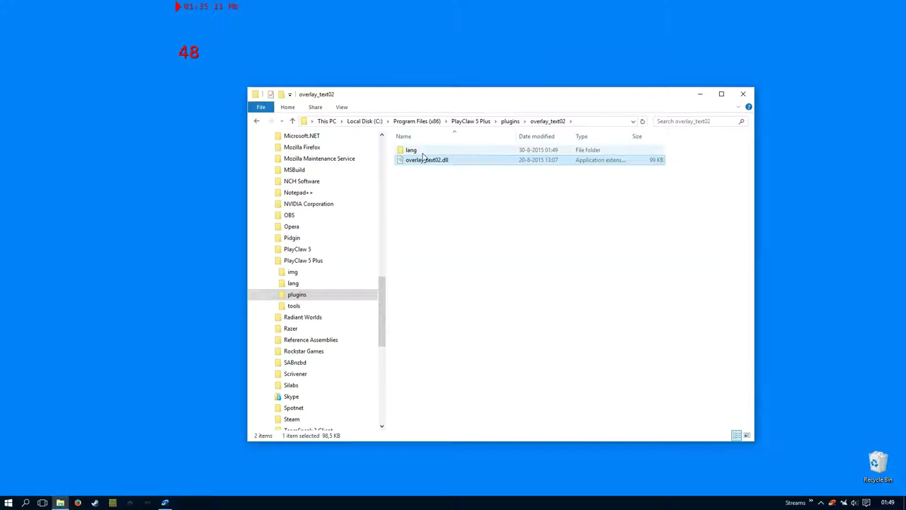
{"action": "double_click", "coordinate": [423, 152]}
{"action": "left_click", "coordinate": [431, 152]}
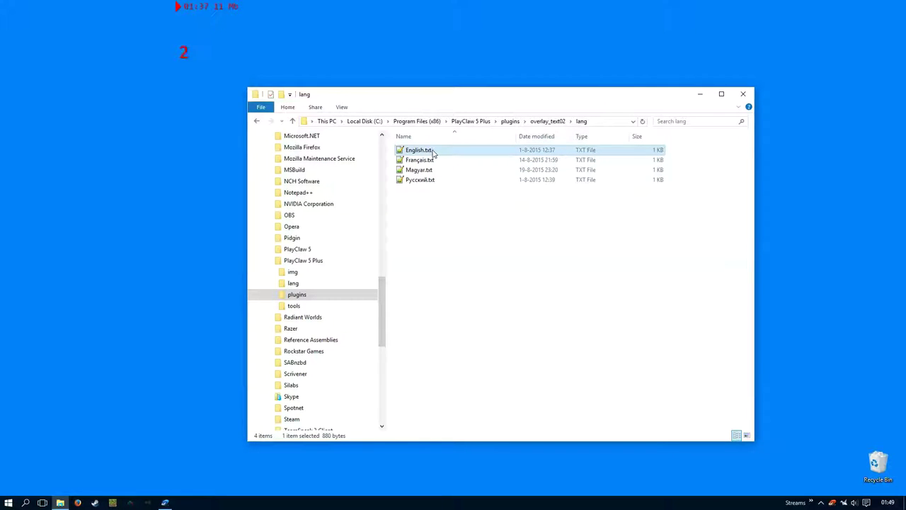
Step: Change the plugin title in English.txt from 'Text overlay' to 'Text overlay02'
{"action": "double_click", "coordinate": [428, 153]}
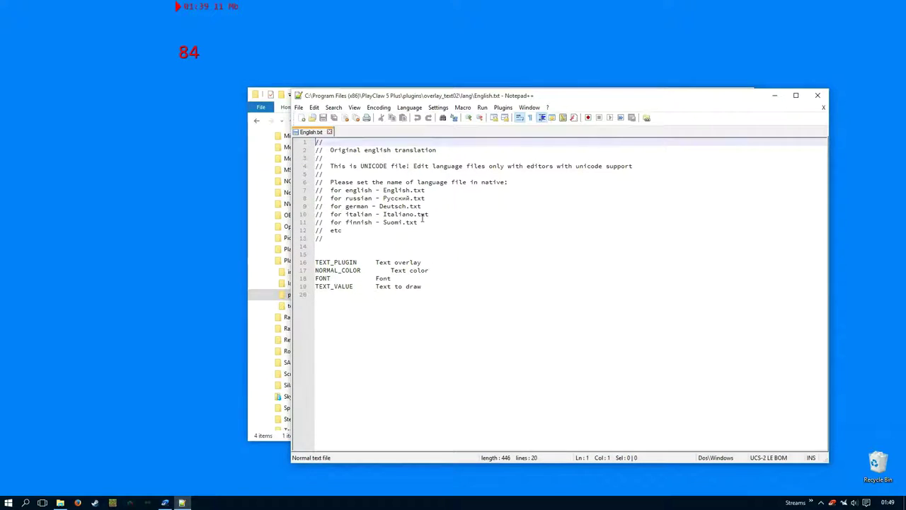
{"action": "left_click", "coordinate": [460, 260]}
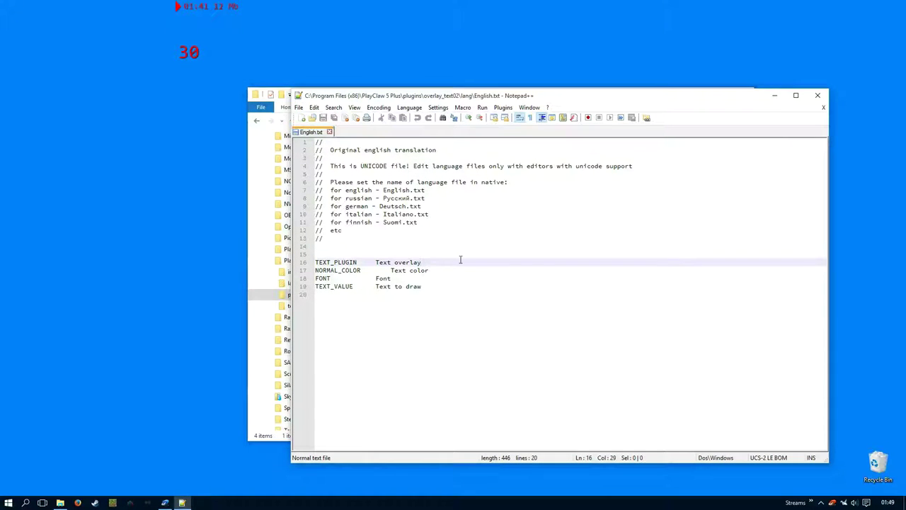
{"action": "type", "text": "02"}
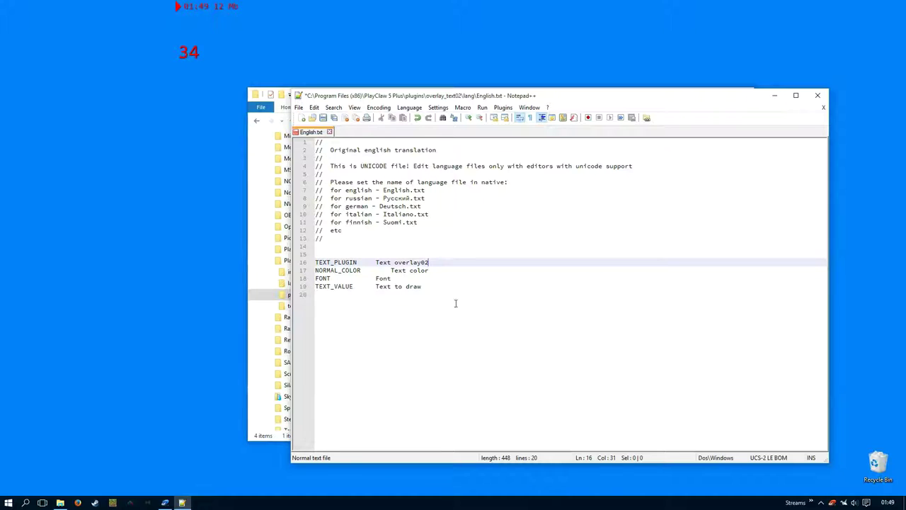
Step: Save English.txt with administrator rights, close Notepad++, and return to the plugins folder
{"action": "left_click", "coordinate": [323, 119]}
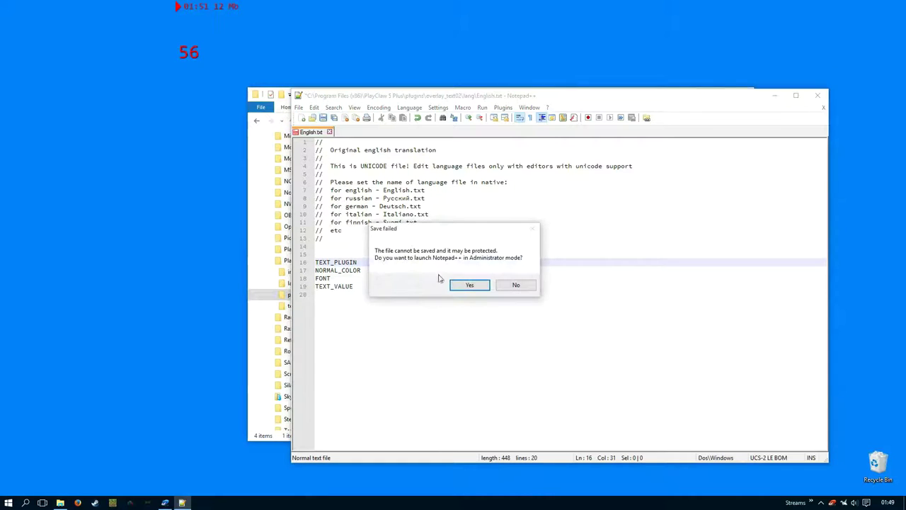
{"action": "left_click", "coordinate": [462, 284]}
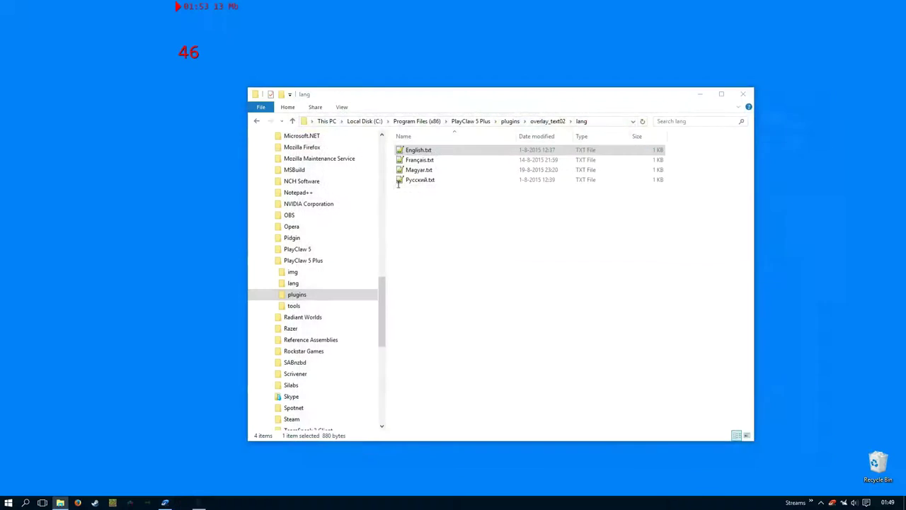
{"action": "left_click", "coordinate": [324, 119]}
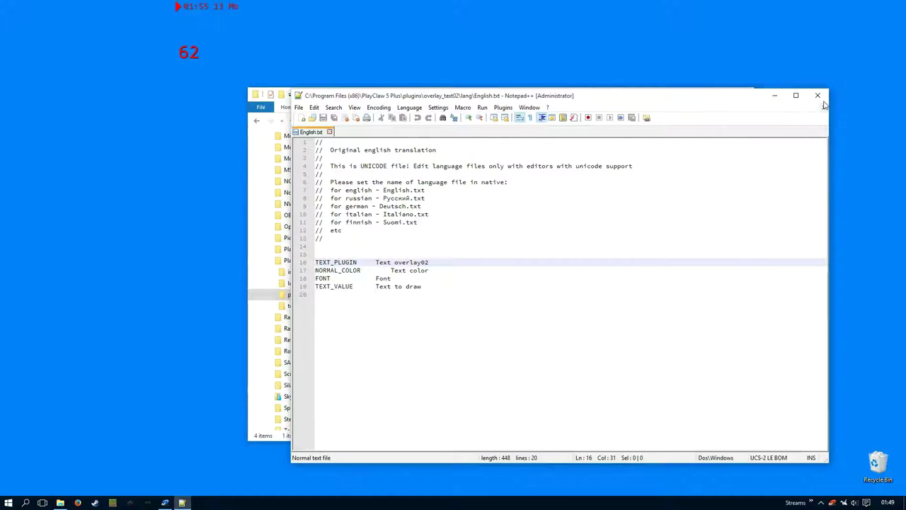
{"action": "left_click", "coordinate": [819, 96]}
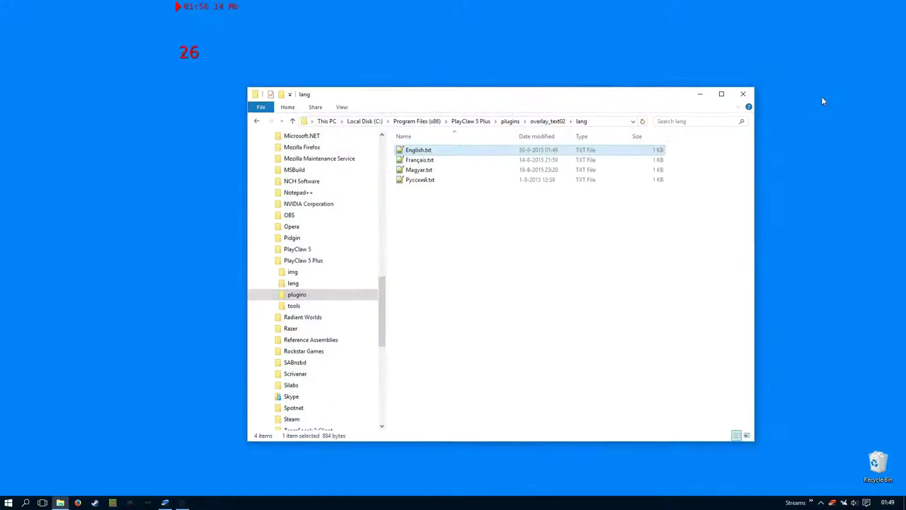
{"action": "left_click", "coordinate": [506, 243]}
{"action": "key", "text": "BackSpace"}
{"action": "key", "text": "BackSpace"}
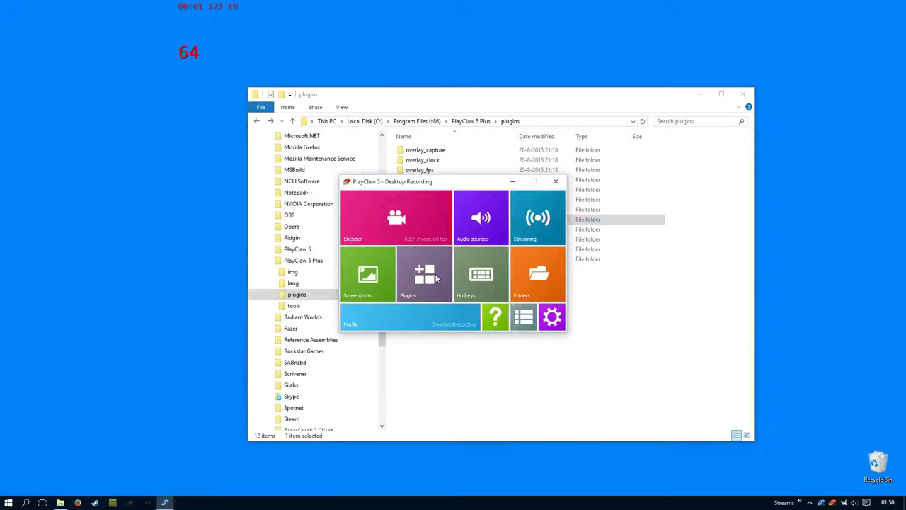
Step: Open the overlay capture preview and zoom and pan to show the whole canvas
{"action": "left_click", "coordinate": [435, 278]}
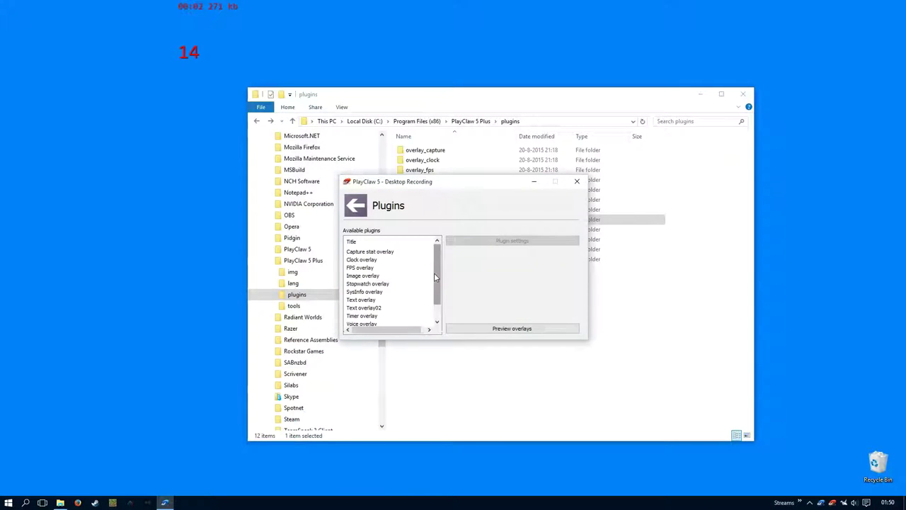
{"action": "left_click", "coordinate": [498, 331]}
{"action": "scroll", "coordinate": [504, 337], "scroll_direction": "up", "scroll_amount": 3}
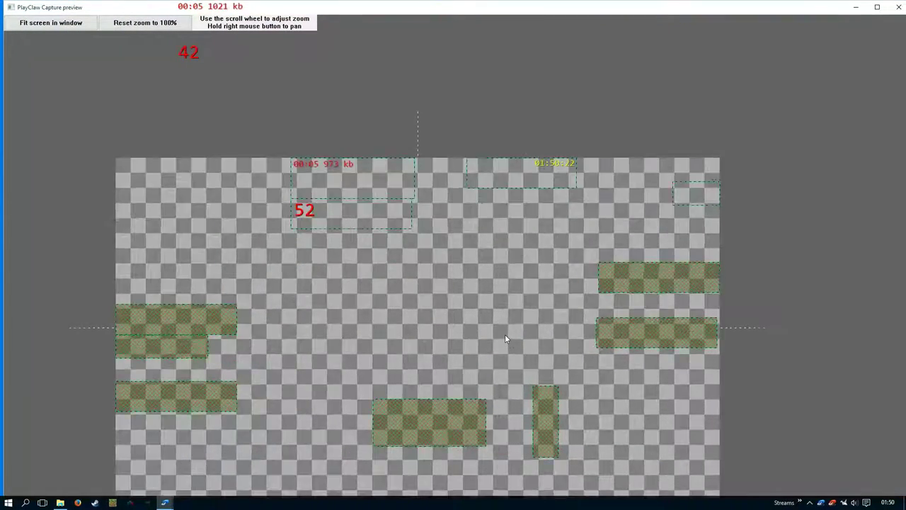
{"action": "left_click_drag", "start_coordinate": [505, 313], "coordinate": [489, 233]}
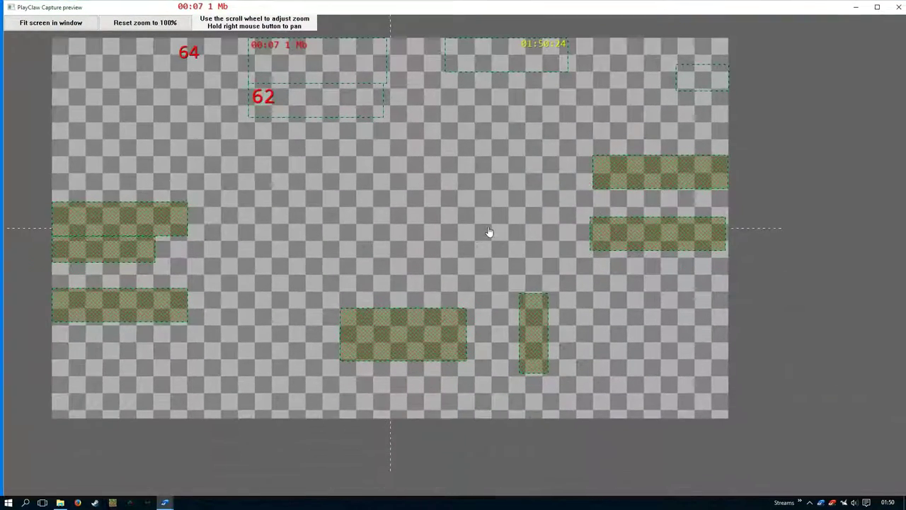
Step: Drag Text overlay02 to the canvas centre and open its settings
{"action": "mouse_move", "coordinate": [450, 327]}
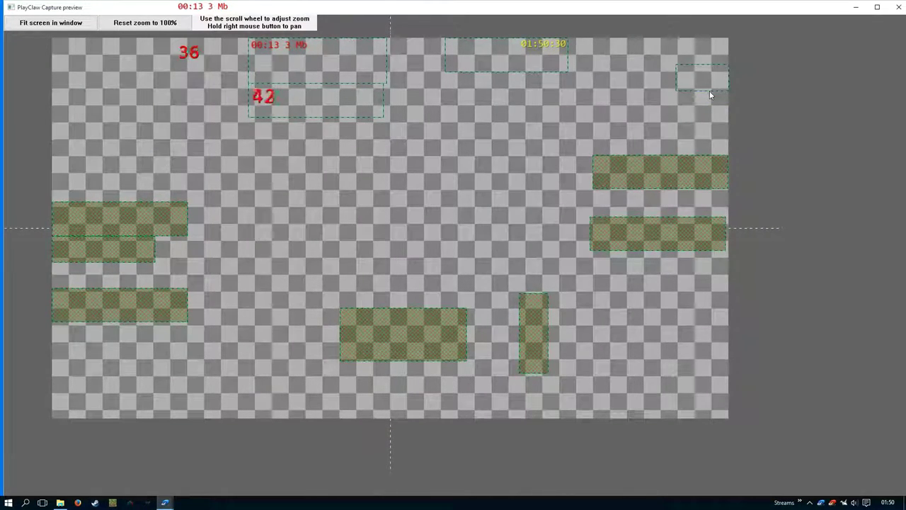
{"action": "mouse_move", "coordinate": [710, 91]}
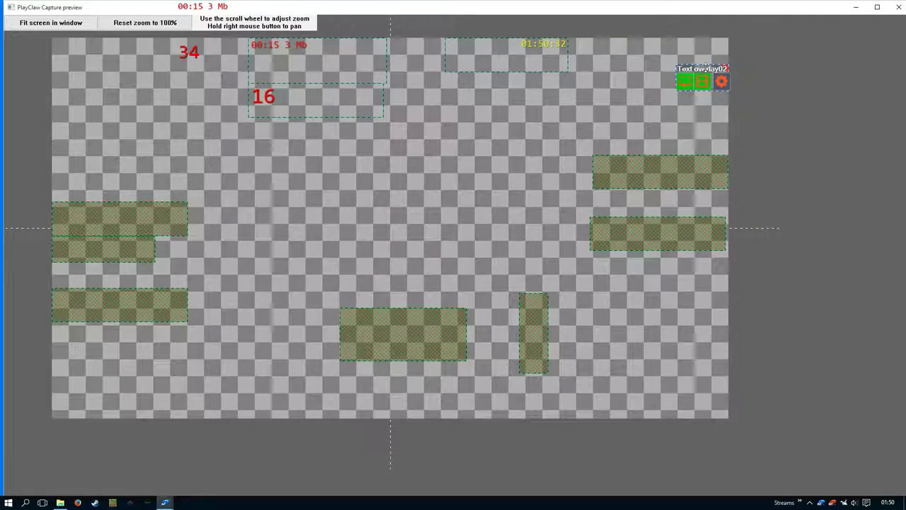
{"action": "left_click_drag", "start_coordinate": [704, 60], "coordinate": [530, 288]}
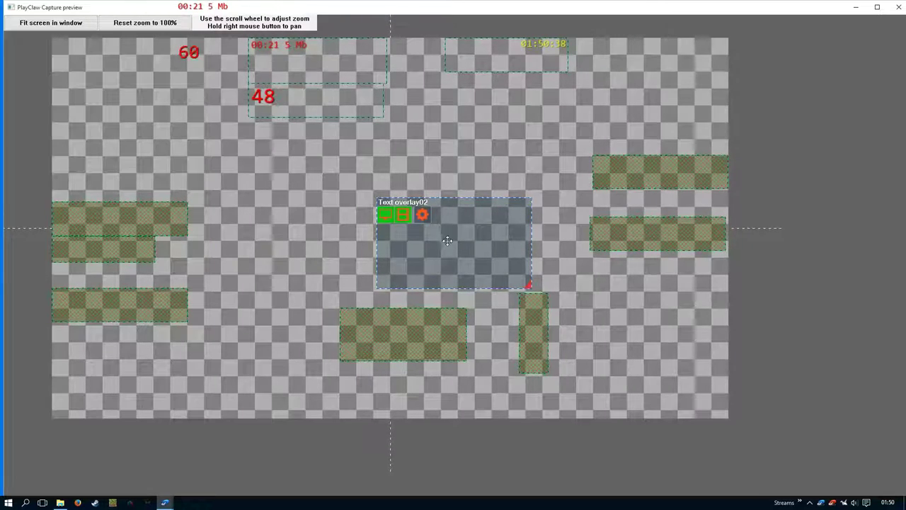
{"action": "left_click", "coordinate": [423, 215]}
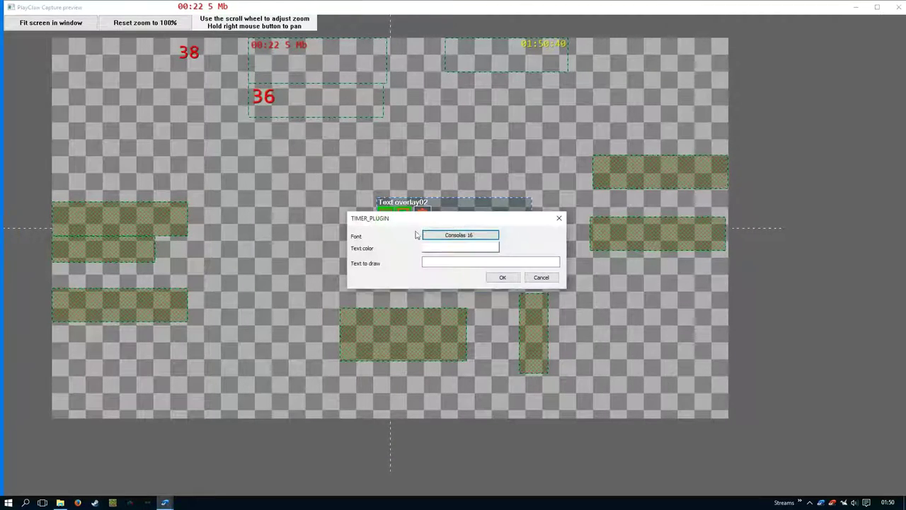
Step: Set Text overlay02's text to draw to 'test text'
{"action": "left_click", "coordinate": [453, 260]}
{"action": "type", "text": "test"}
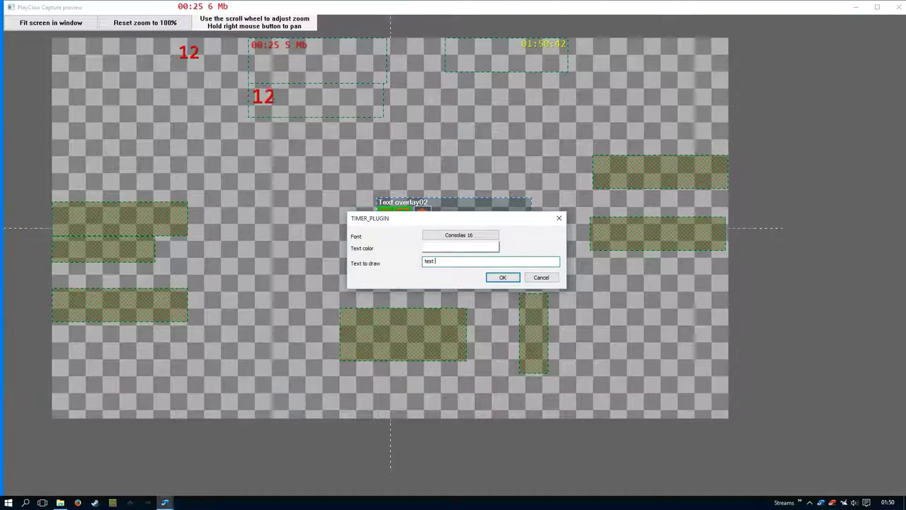
{"action": "type", "text": " text"}
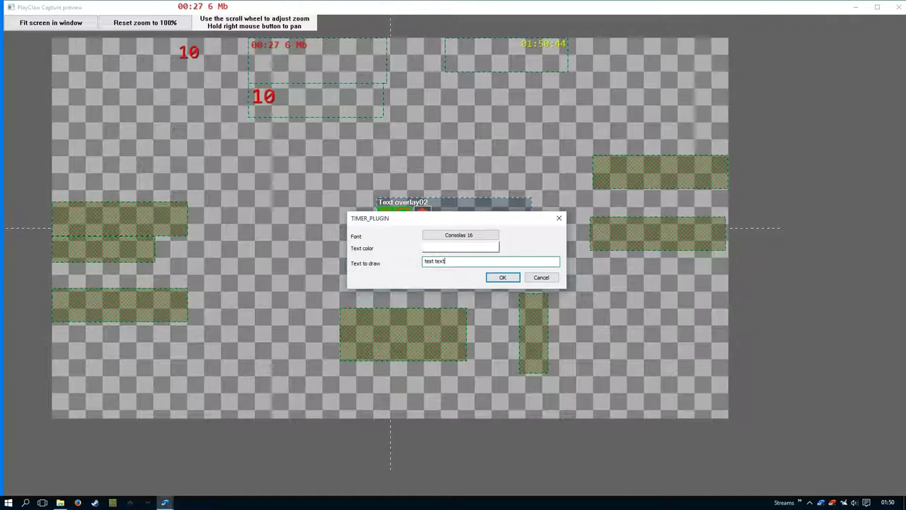
{"action": "left_click", "coordinate": [496, 277]}
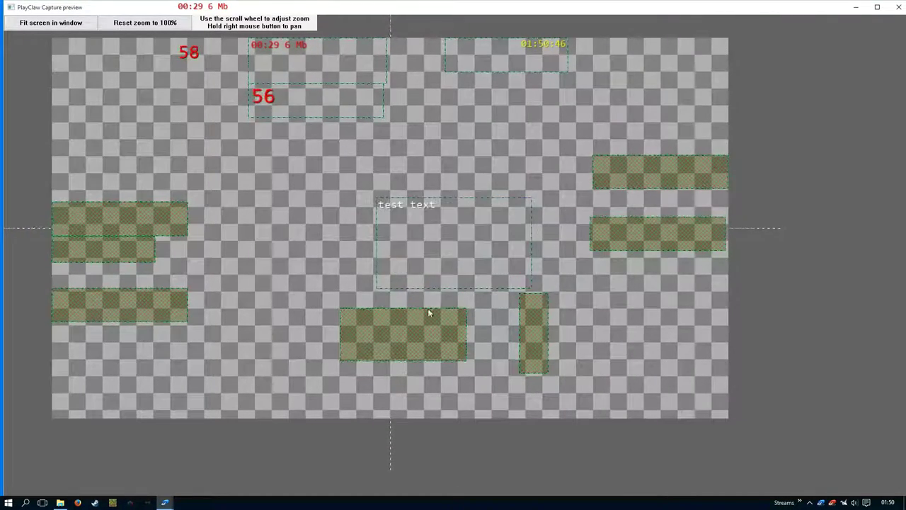
Step: Toggle the Text overlay recording and screen buttons, nudge the box up-left, and close the preview
{"action": "left_click", "coordinate": [347, 325]}
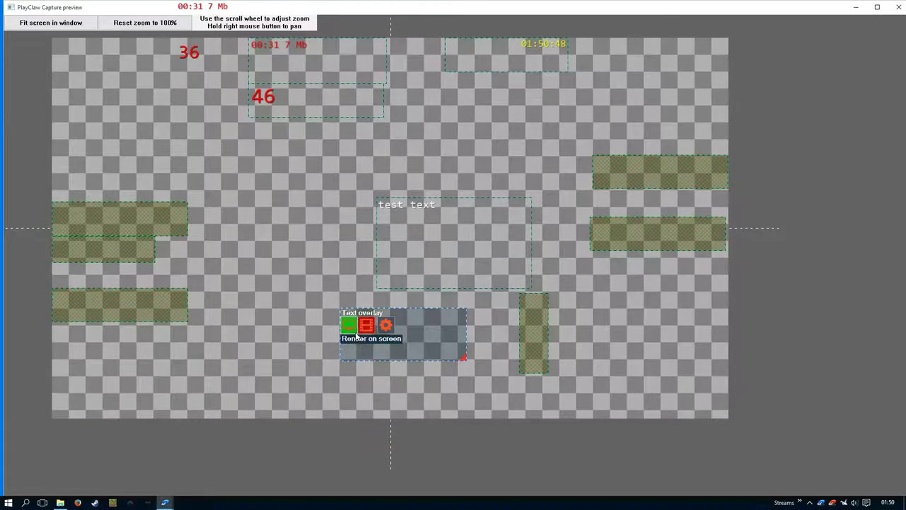
{"action": "left_click", "coordinate": [366, 325]}
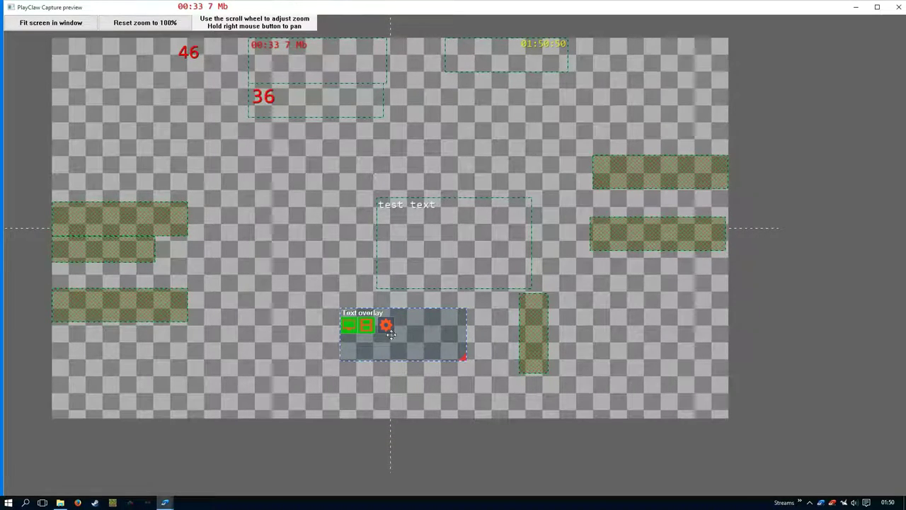
{"action": "left_click_drag", "start_coordinate": [479, 261], "coordinate": [456, 236]}
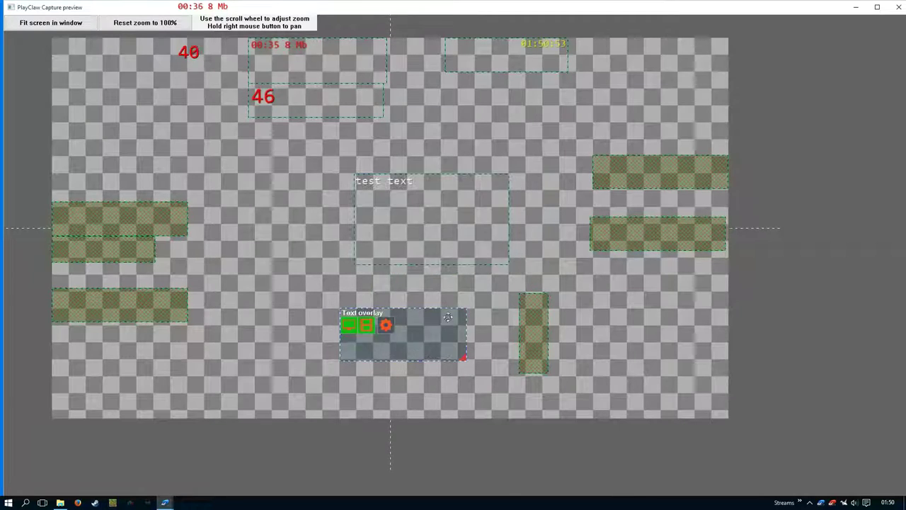
{"action": "left_click", "coordinate": [897, 7]}
Step: Close the plugins folder window and go back to PlayClaw 5's main tile menu
{"action": "left_click", "coordinate": [700, 93]}
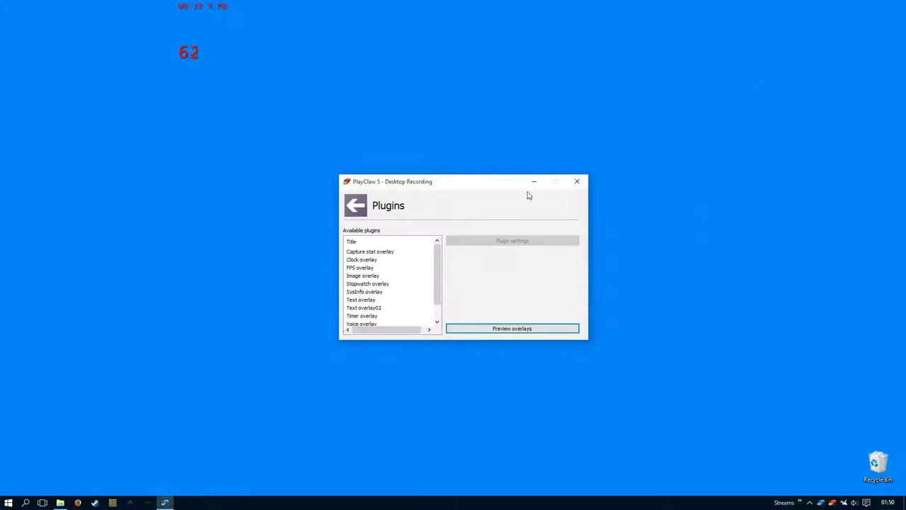
{"action": "left_click", "coordinate": [356, 206]}
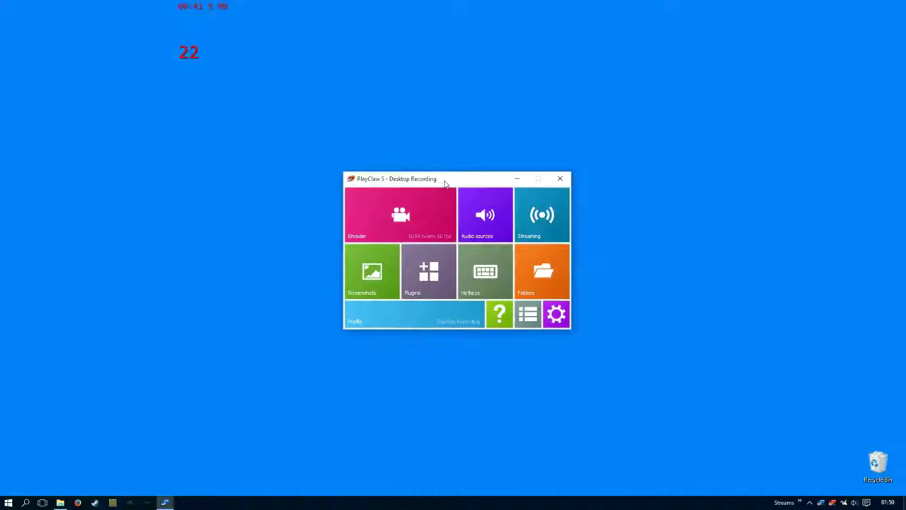